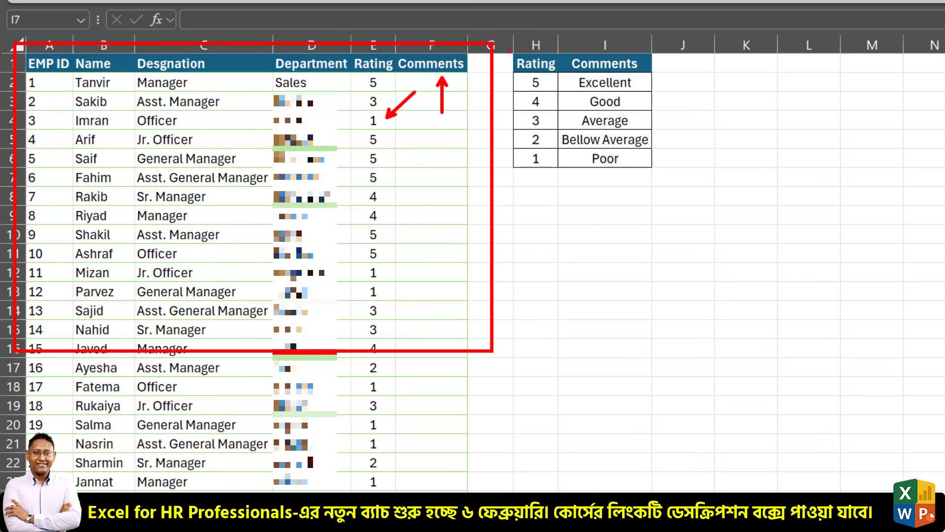
mouse_move(507, 47)
mouse_down()
mouse_move(700, 169)
mouse_move(693, 165)
mouse_up()
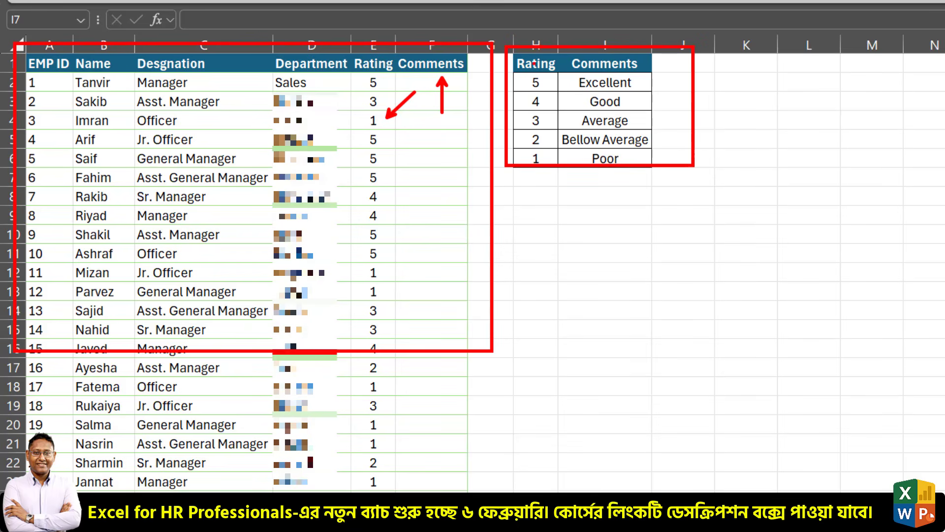
mouse_move(548, 83)
mouse_down()
mouse_move(580, 82)
mouse_move(560, 139)
mouse_move(592, 156)
mouse_up()
key(e)
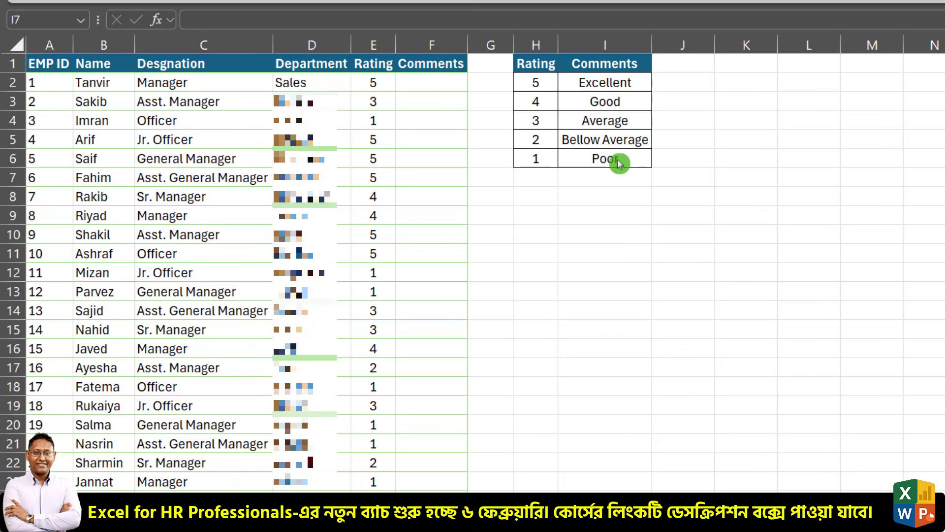
mouse_move(510, 48)
mouse_down()
mouse_move(683, 154)
mouse_move(672, 174)
mouse_up()
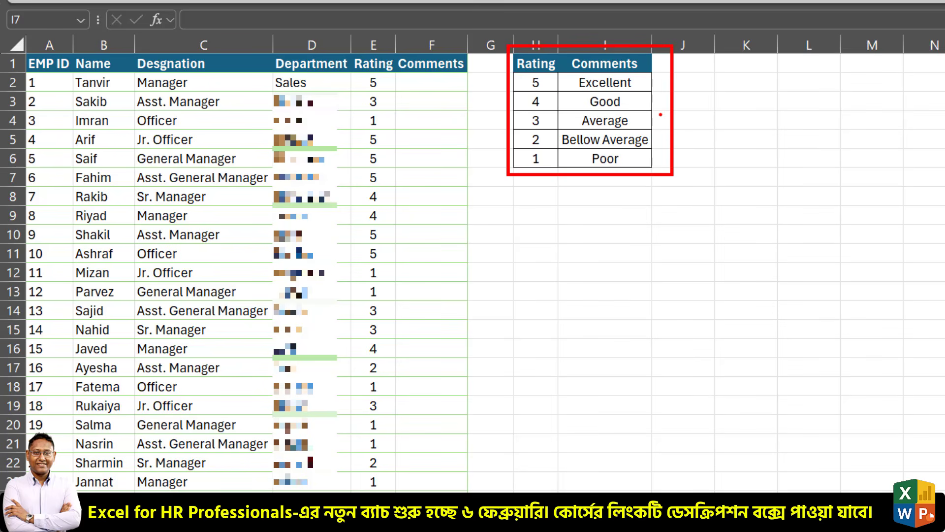
drag(658, 109, 777, 75)
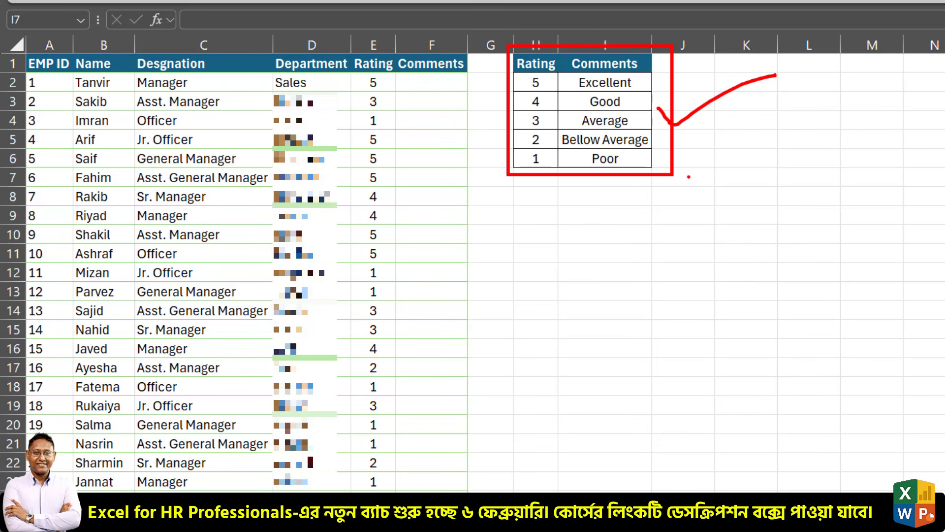
key(Escape)
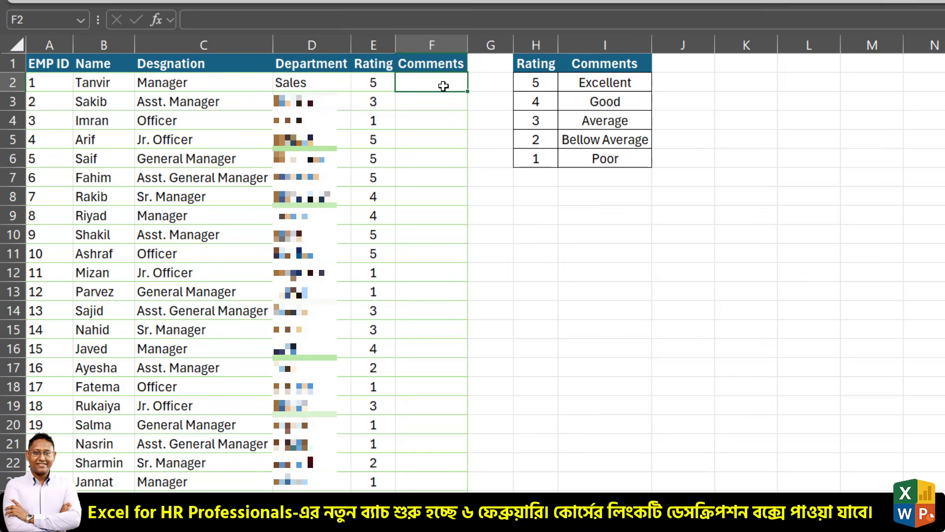
Begin a VLOOKUP formula in the first Comments cell, F2, using rating cell E2 as the lookup value
text(=vlo)
key(Tab)
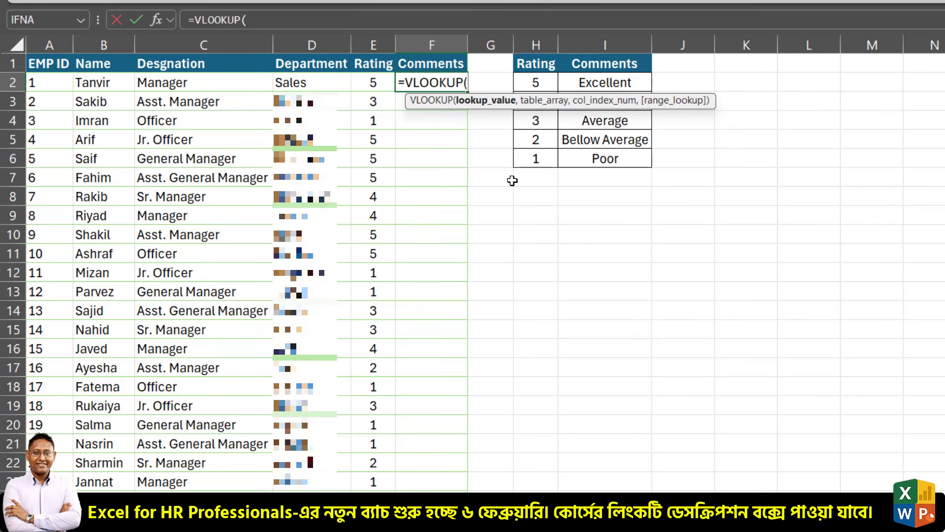
drag(588, 101, 576, 222)
key(ctrl+2)
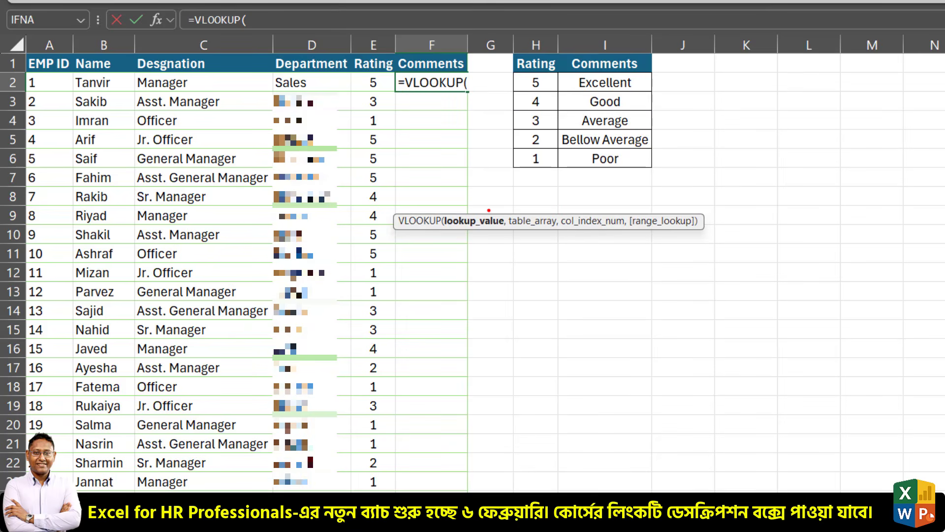
drag(484, 212, 499, 198)
mouse_move(357, 71)
mouse_down()
mouse_move(383, 93)
mouse_move(394, 82)
mouse_up()
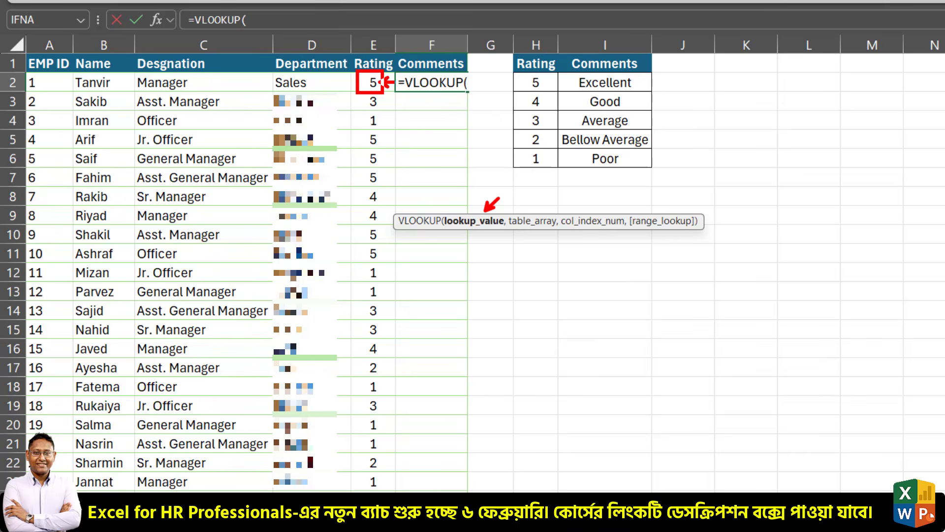
drag(465, 87, 490, 129)
key(Escape)
click(382, 85)
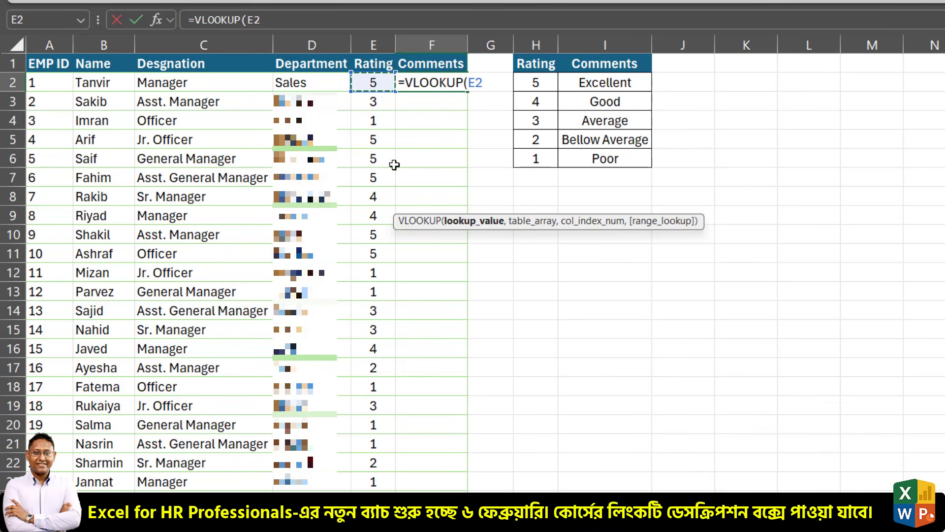
text(,)
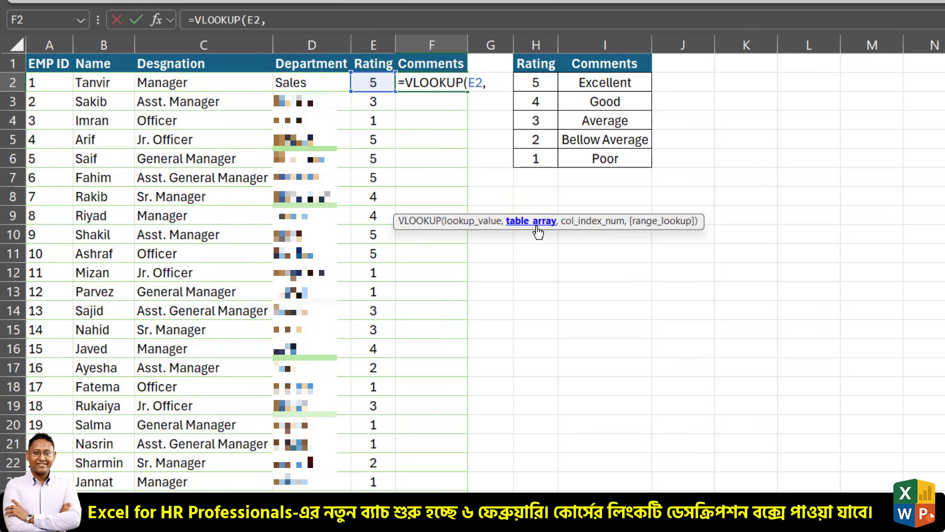
Give the VLOOKUP the rating and comment range H2:I6 as its table array
drag(383, 78, 408, 48)
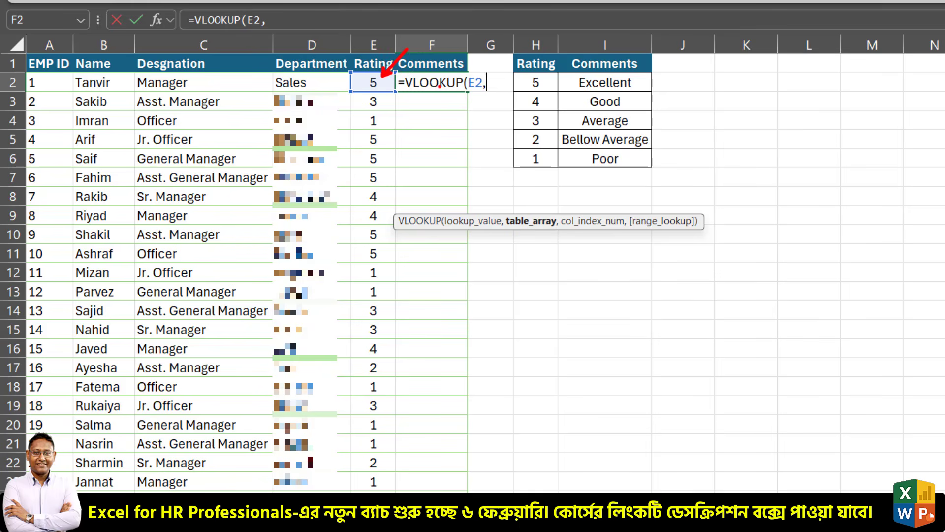
drag(439, 86, 468, 135)
drag(496, 203, 557, 241)
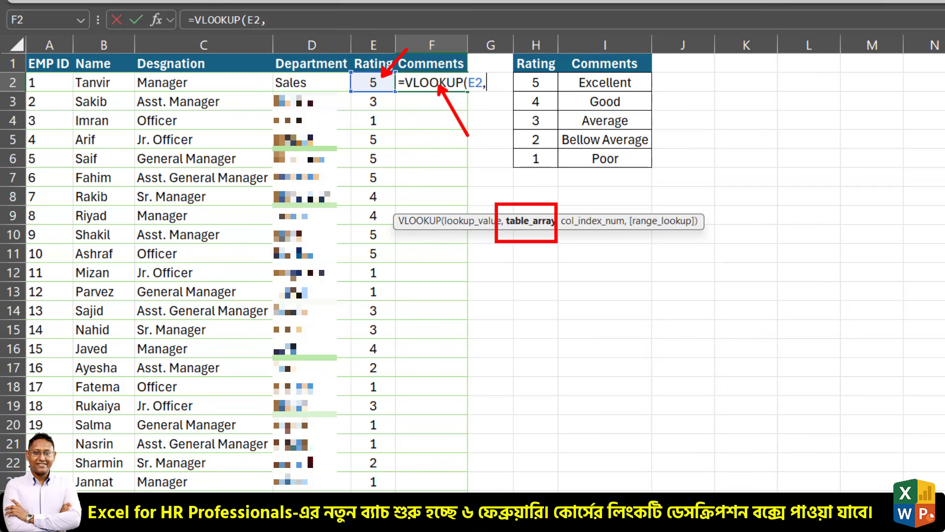
drag(544, 168, 541, 201)
mouse_move(536, 82)
mouse_down()
mouse_move(542, 111)
mouse_move(606, 143)
mouse_move(609, 158)
mouse_up()
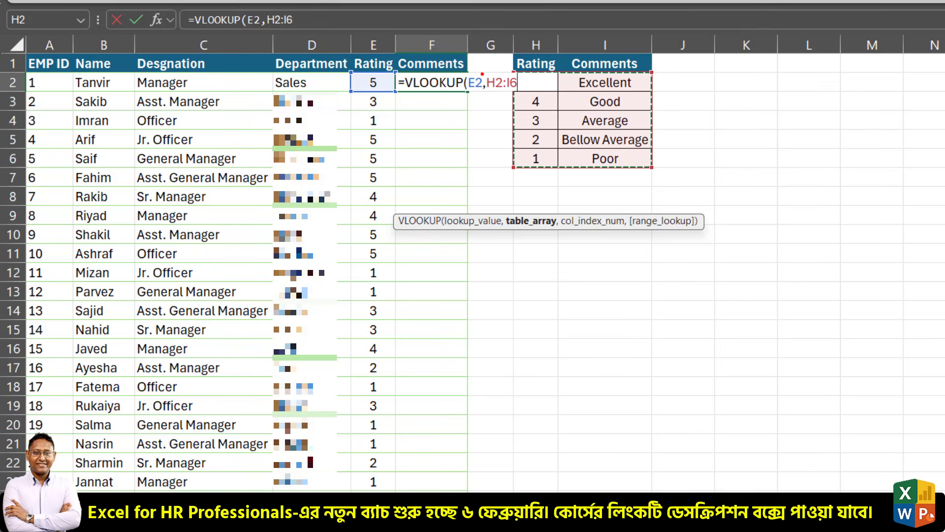
Lock the formula's table array as the absolute reference $H$2:$I$6 and continue to the column index argument
mouse_move(473, 69)
mouse_down()
mouse_move(525, 94)
mouse_move(523, 59)
mouse_up()
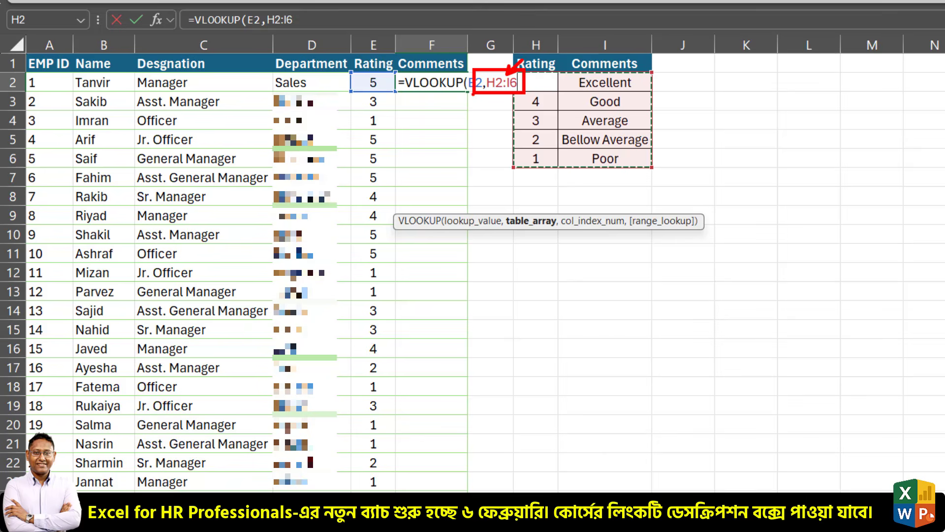
drag(597, 123, 656, 91)
mouse_move(410, 111)
mouse_down()
mouse_move(387, 122)
mouse_move(413, 146)
mouse_move(417, 166)
mouse_up()
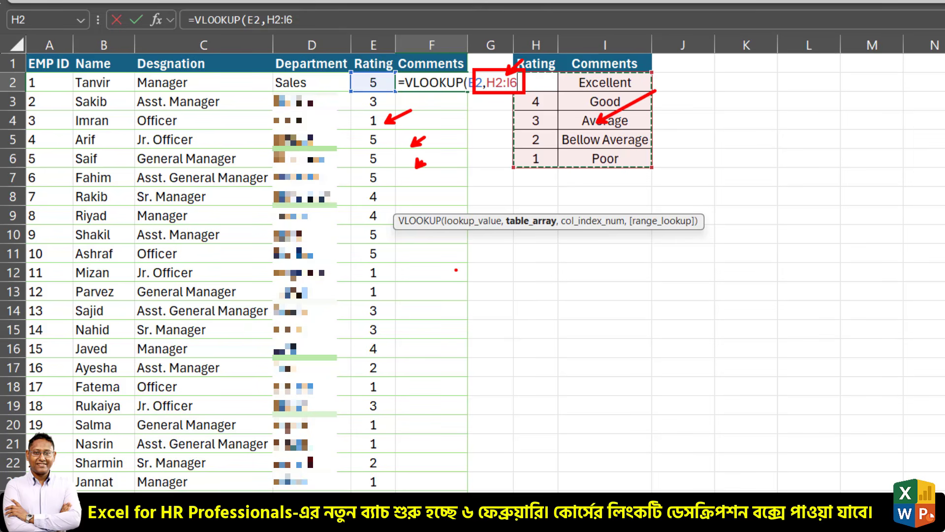
drag(468, 268, 485, 104)
mouse_move(508, 62)
mouse_down()
mouse_move(473, 76)
mouse_move(521, 75)
mouse_move(501, 62)
mouse_up()
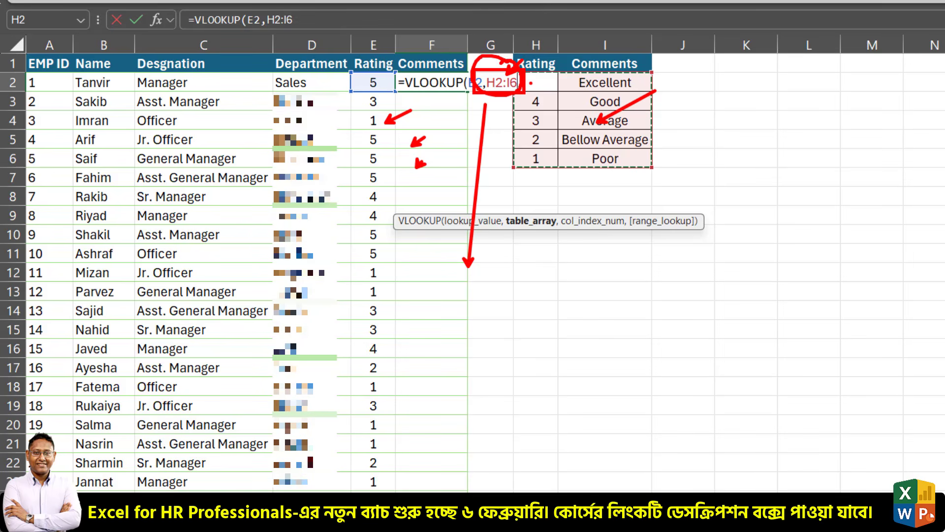
key(Escape)
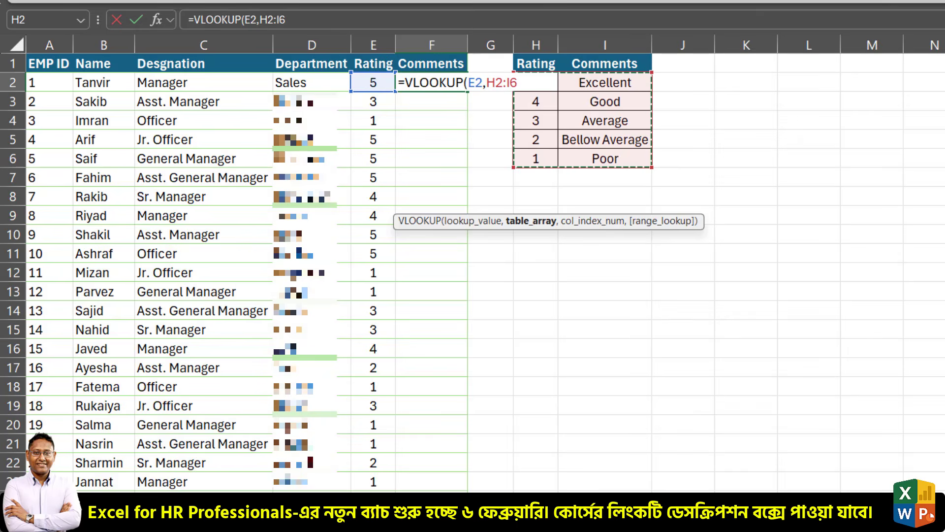
key(F4)
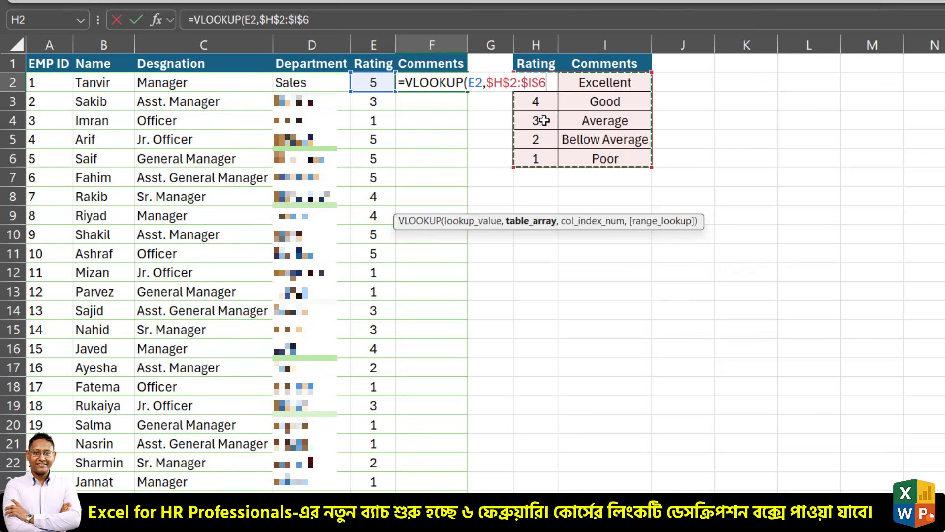
text(,)
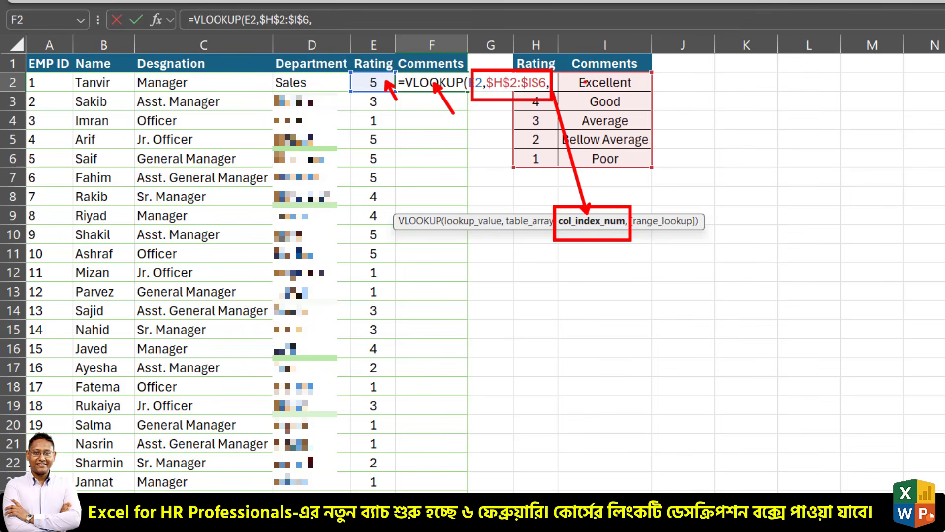
Complete the VLOOKUP with column index 2 and FALSE for an exact match, and enter the formula
text(2,)
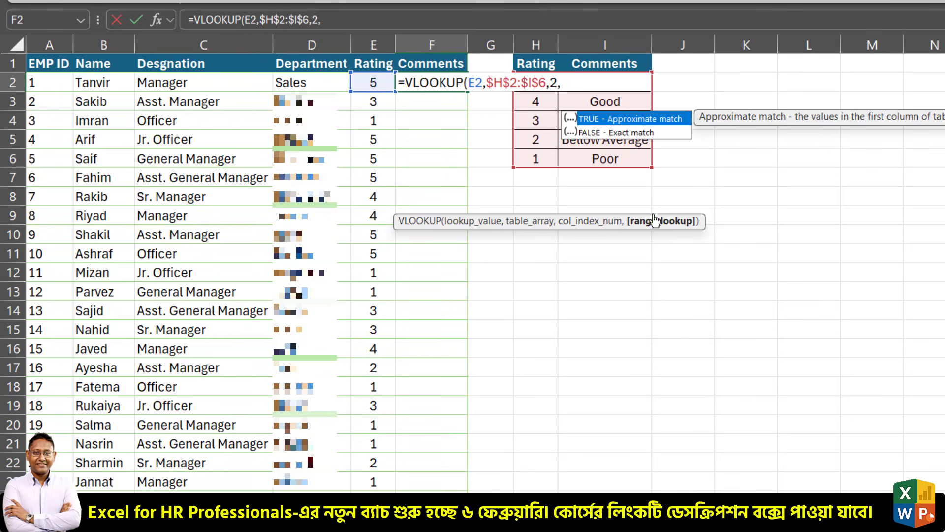
click(629, 134)
double_click(629, 132)
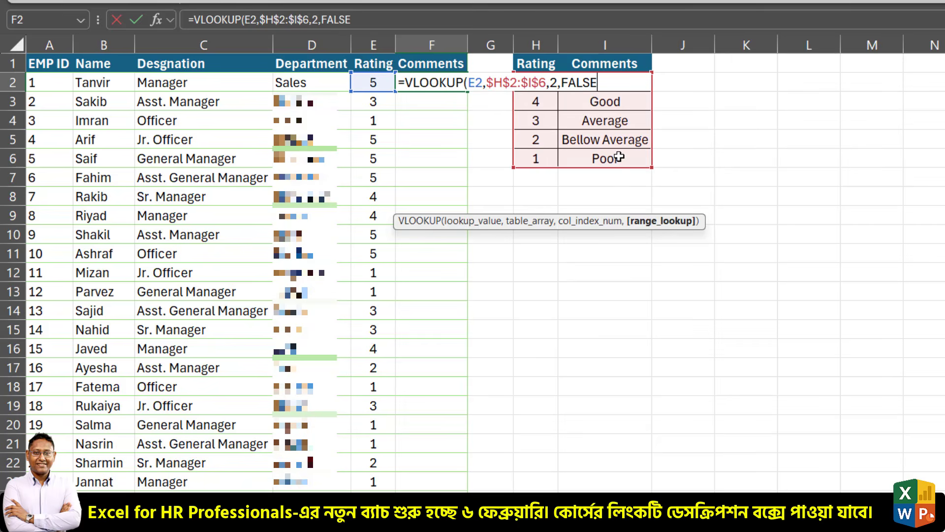
text())
key(Return)
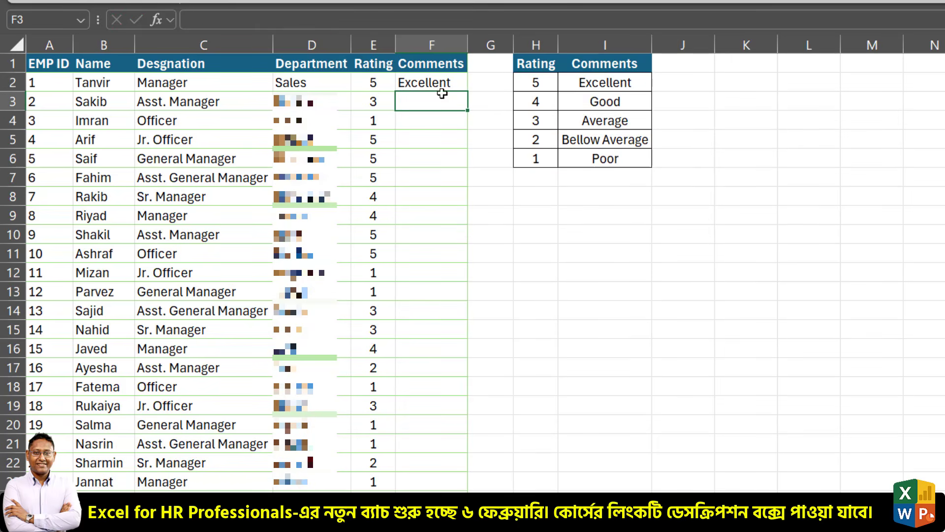
Fill the F2 formula down the Comments column for all employees and autofit the column width
click(434, 84)
double_click(468, 92)
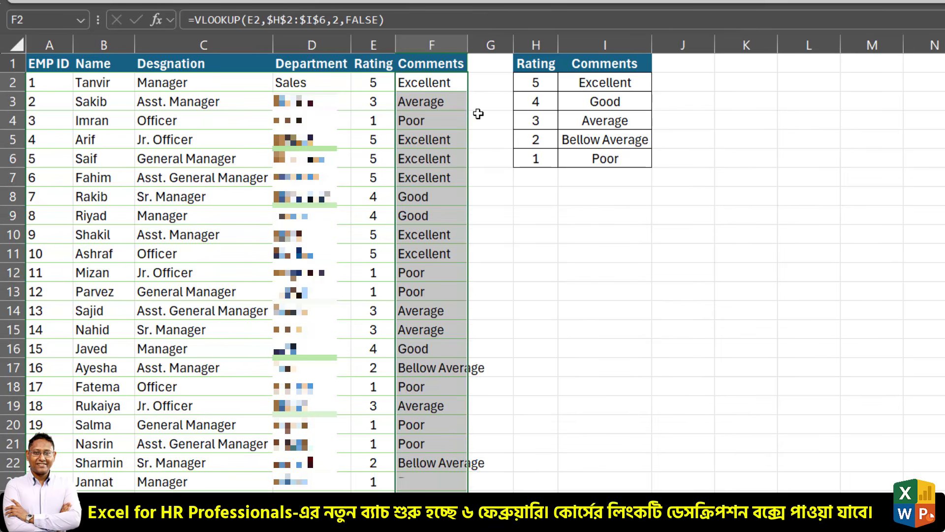
key(alt+h)
key(o)
key(i)
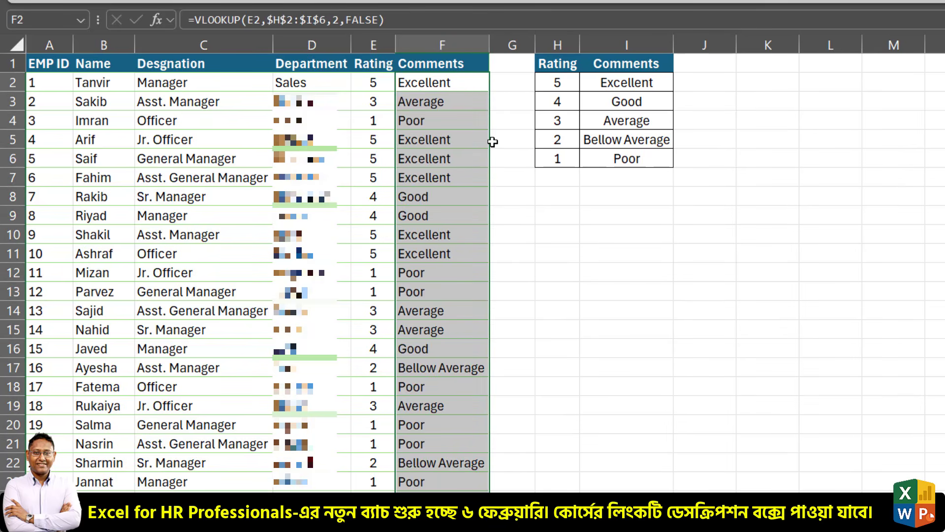
mouse_move(167, 4)
mouse_down()
mouse_move(241, 28)
mouse_move(389, 39)
mouse_up()
drag(371, 41, 410, 80)
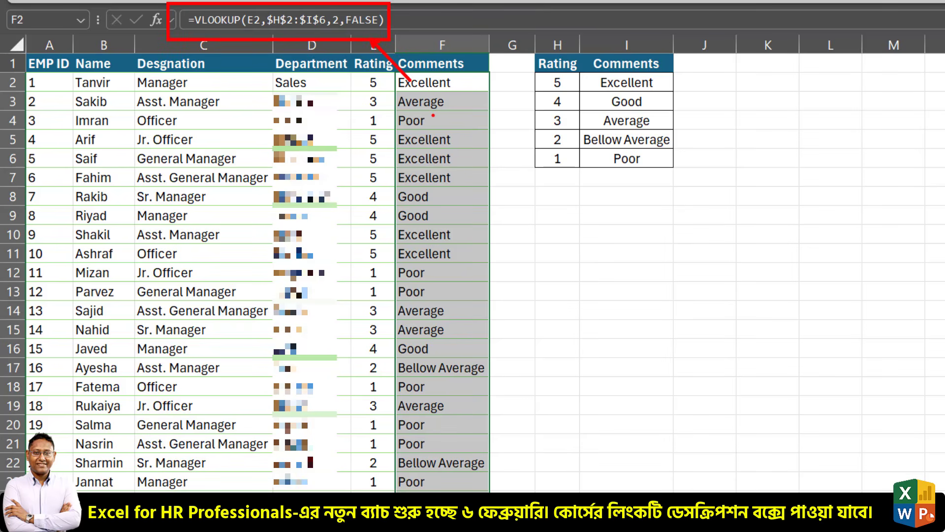